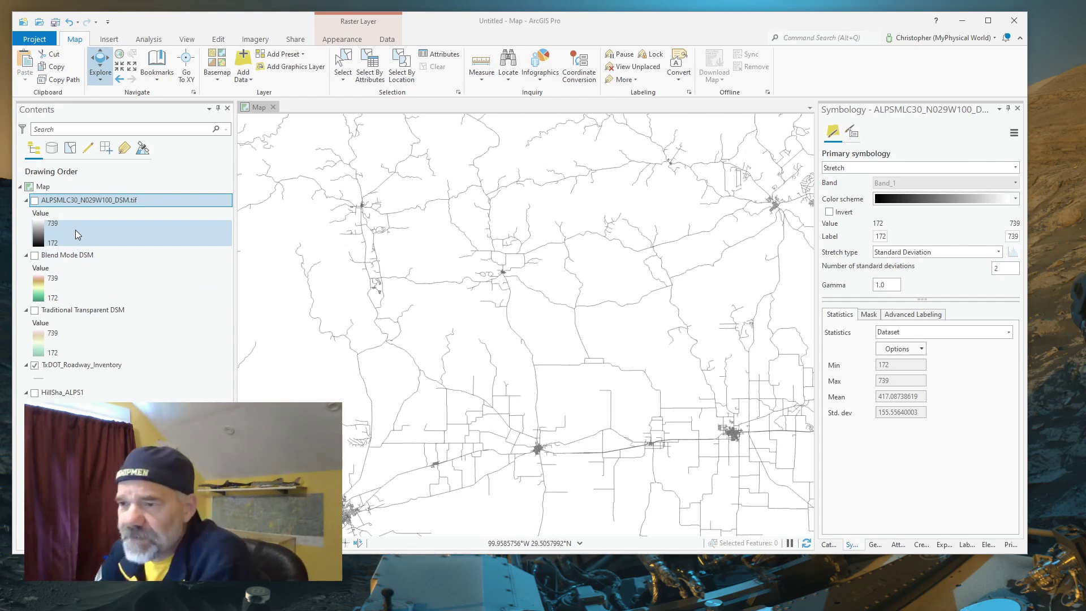
Compare the grey ALPSMLC30 DSM against the HillSha_ALPS1 hillshade, leaving only the hillshade visible
click(35, 201)
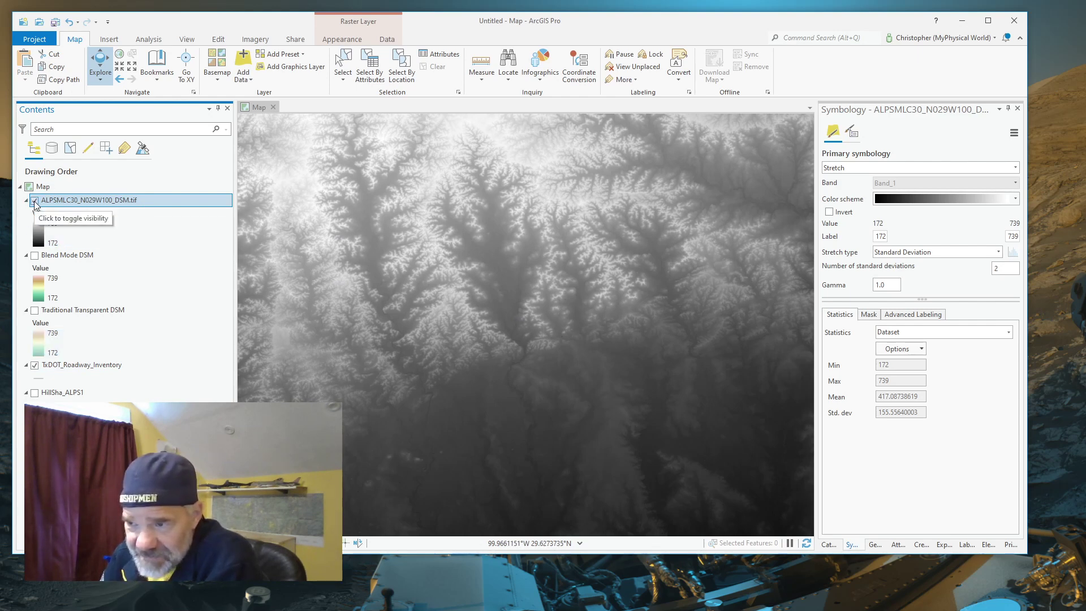
click(35, 200)
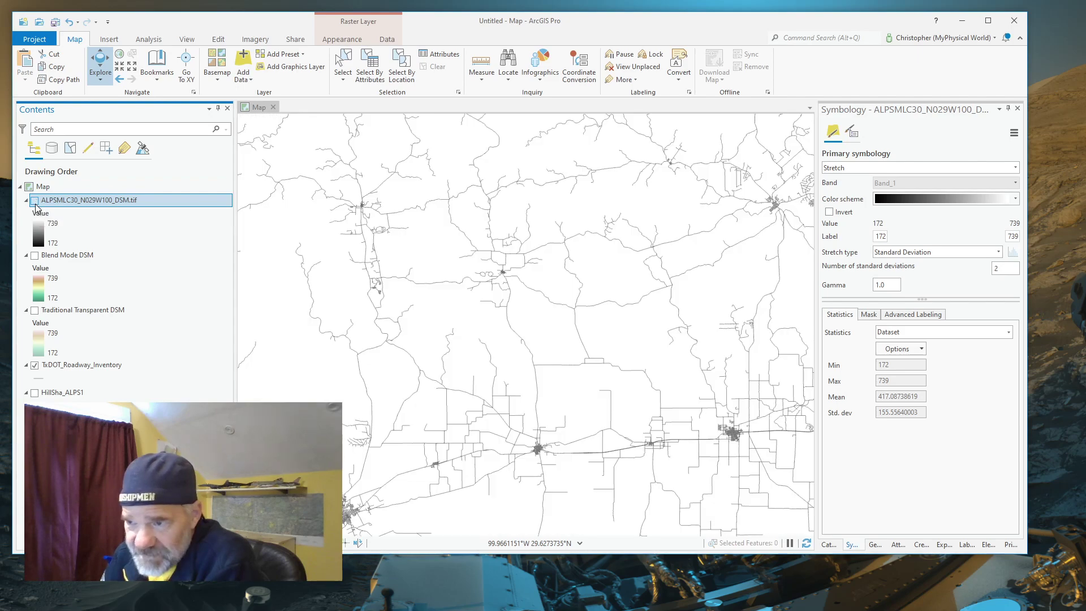
click(35, 393)
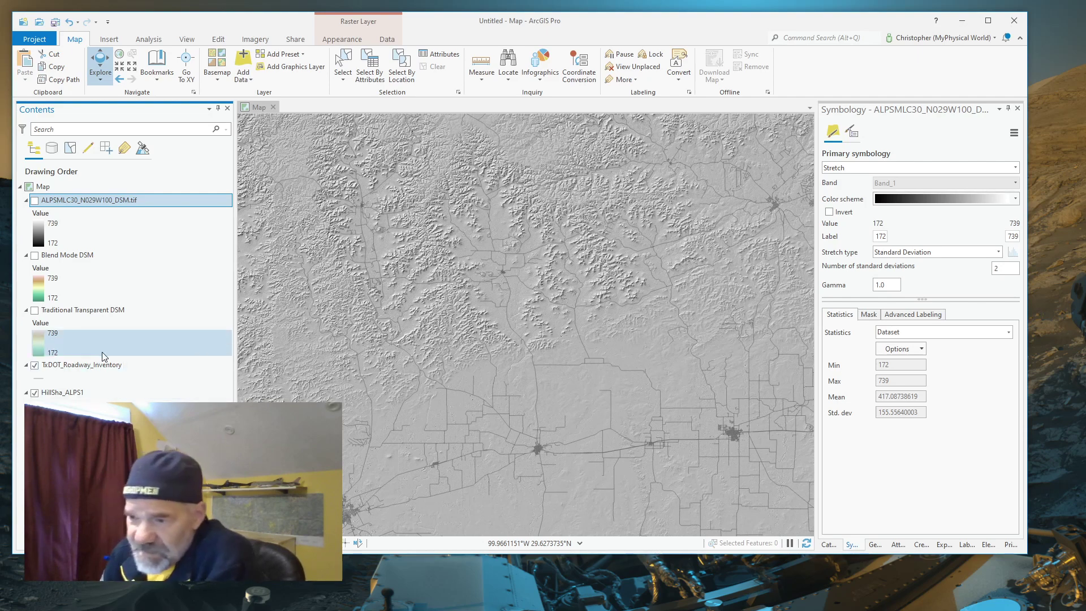
click(36, 200)
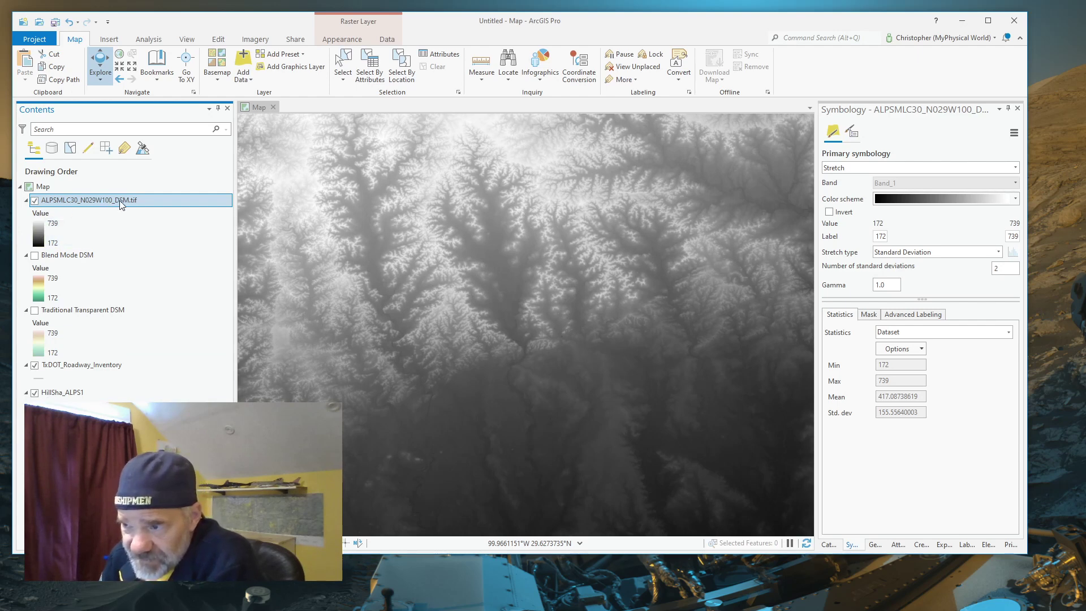
click(34, 201)
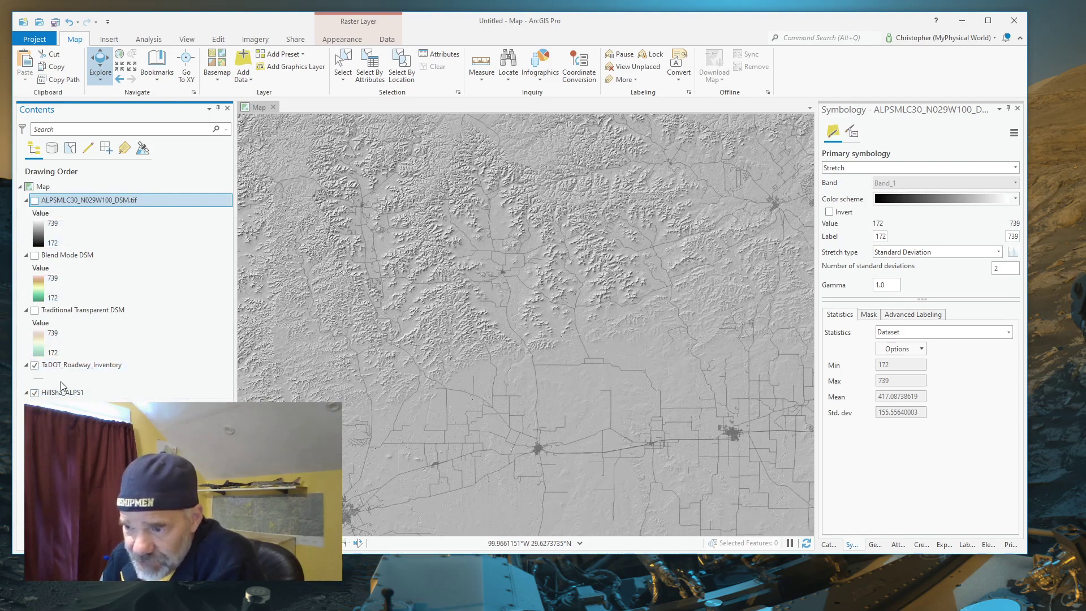
Show and select Traditional Transparent DSM, then select its 50% Transparency value
click(35, 311)
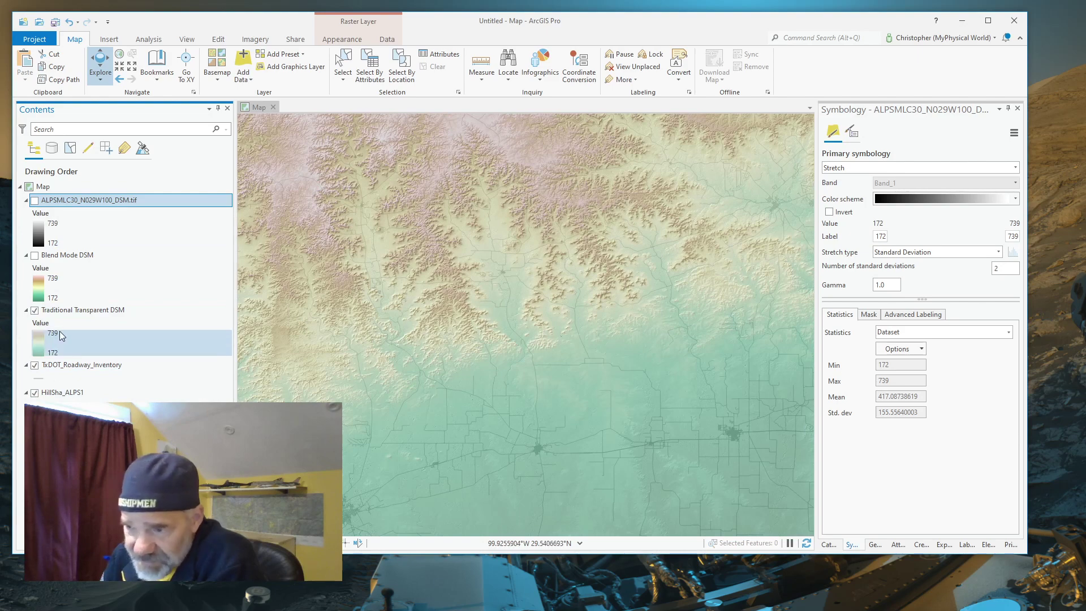
click(81, 309)
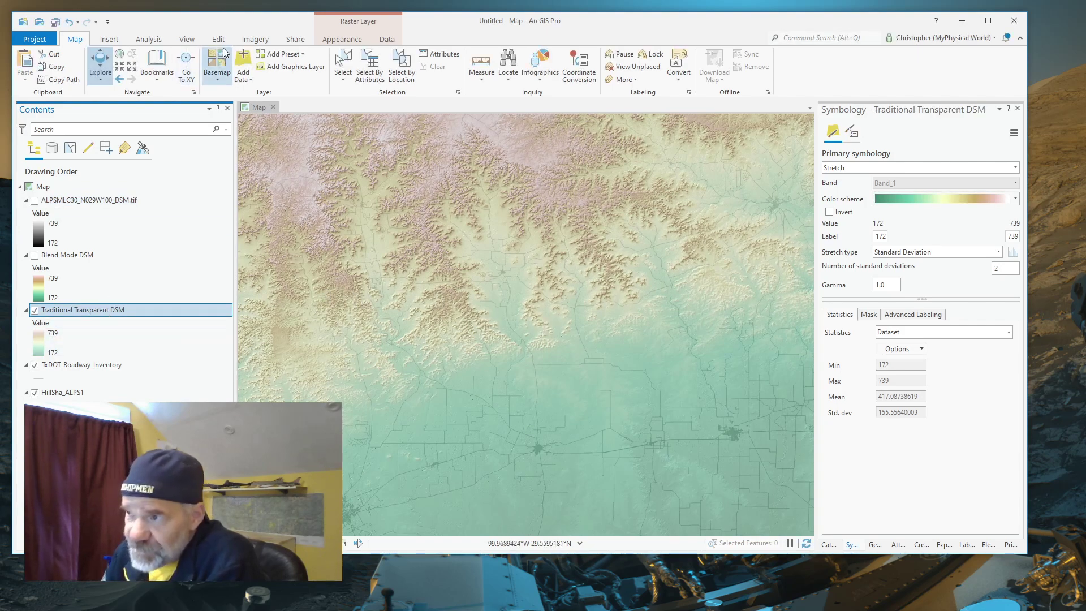
click(333, 42)
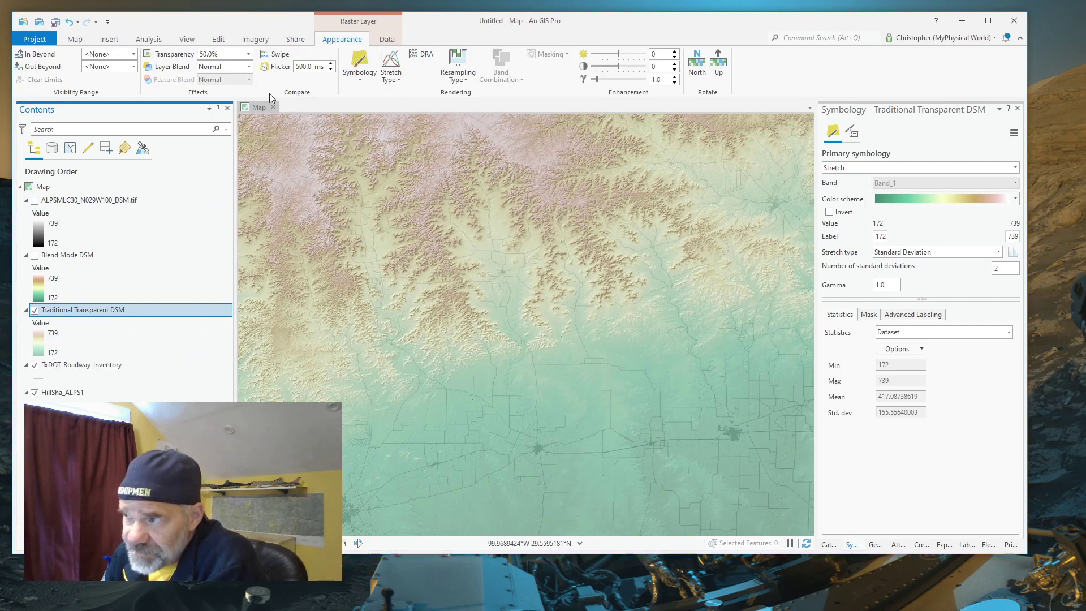
click(209, 54)
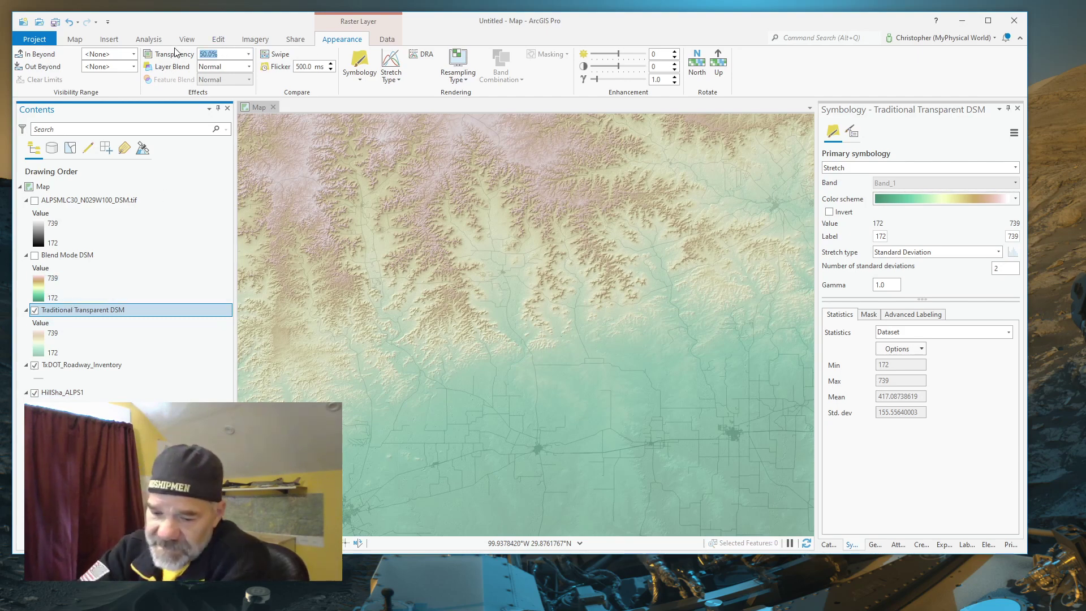
text(0)
key(Return)
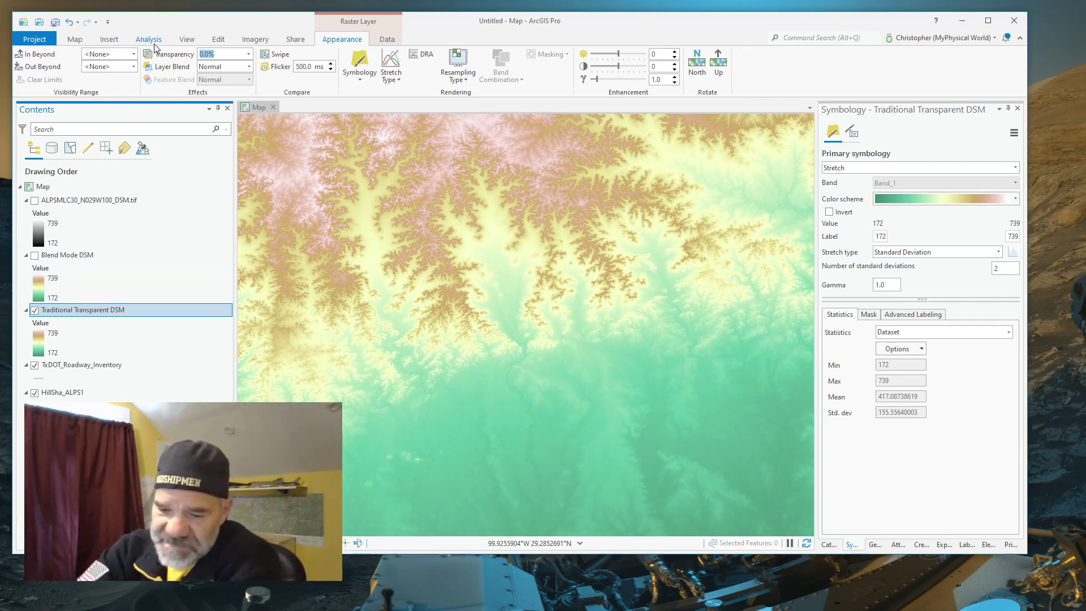
text(50)
key(Return)
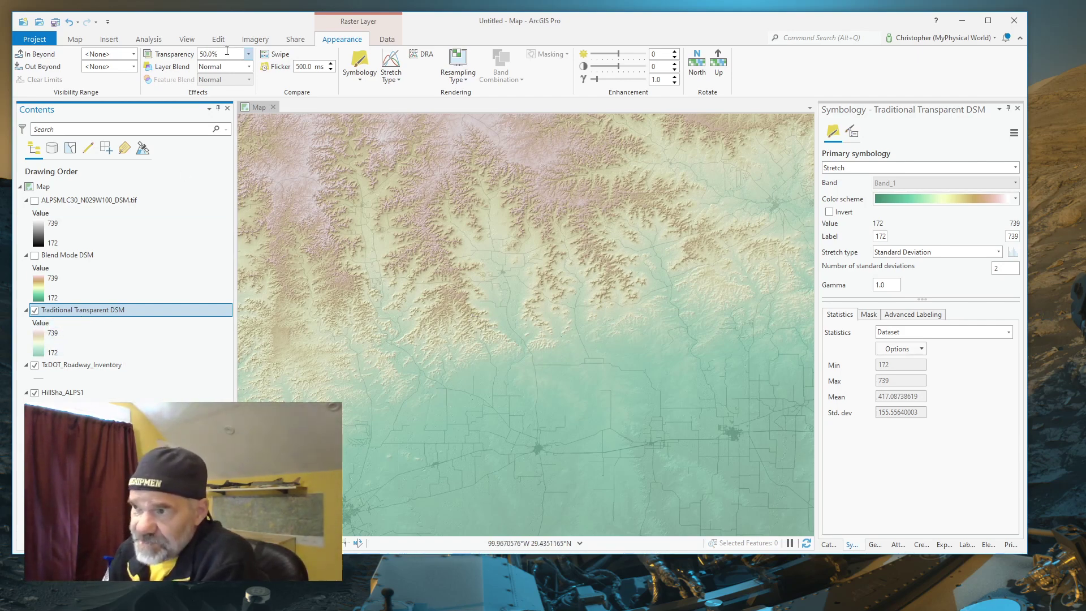
text(0)
key(Return)
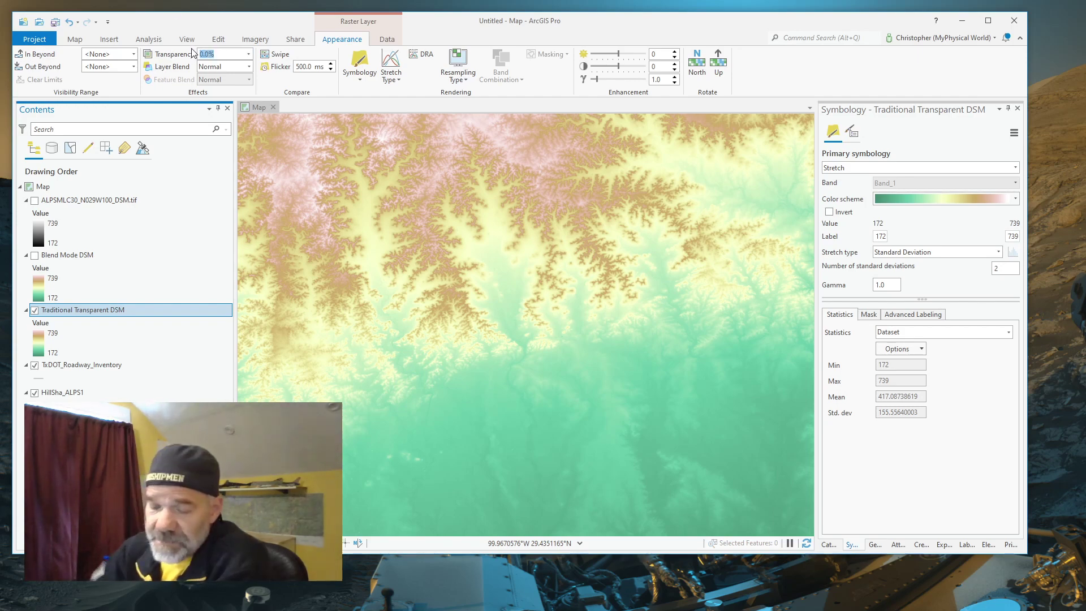
text(50)
key(Return)
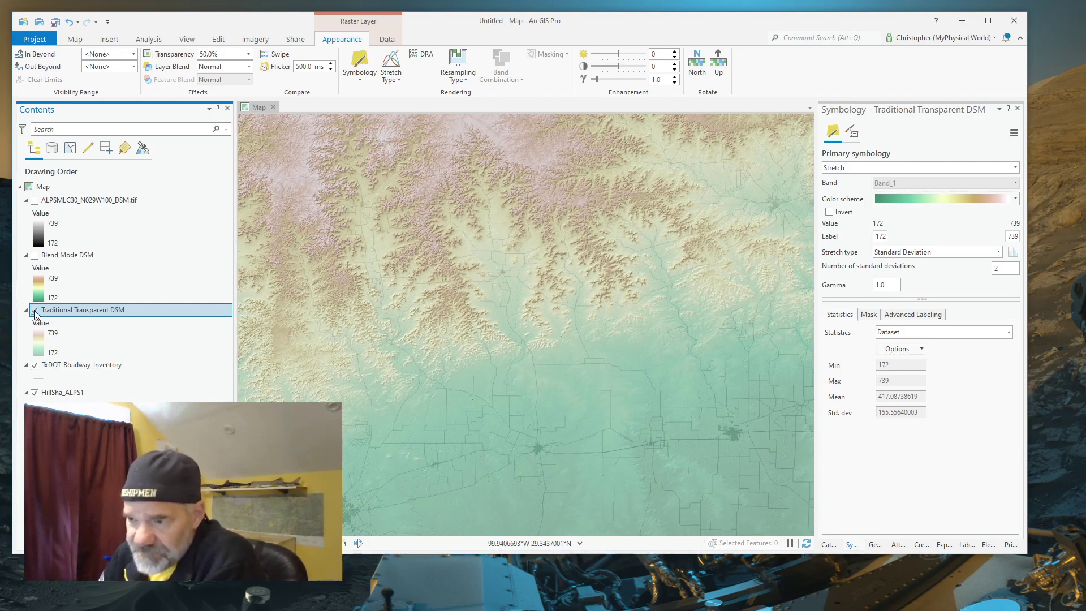
Hide Traditional Transparent DSM and show Blend Mode DSM in its place
click(34, 311)
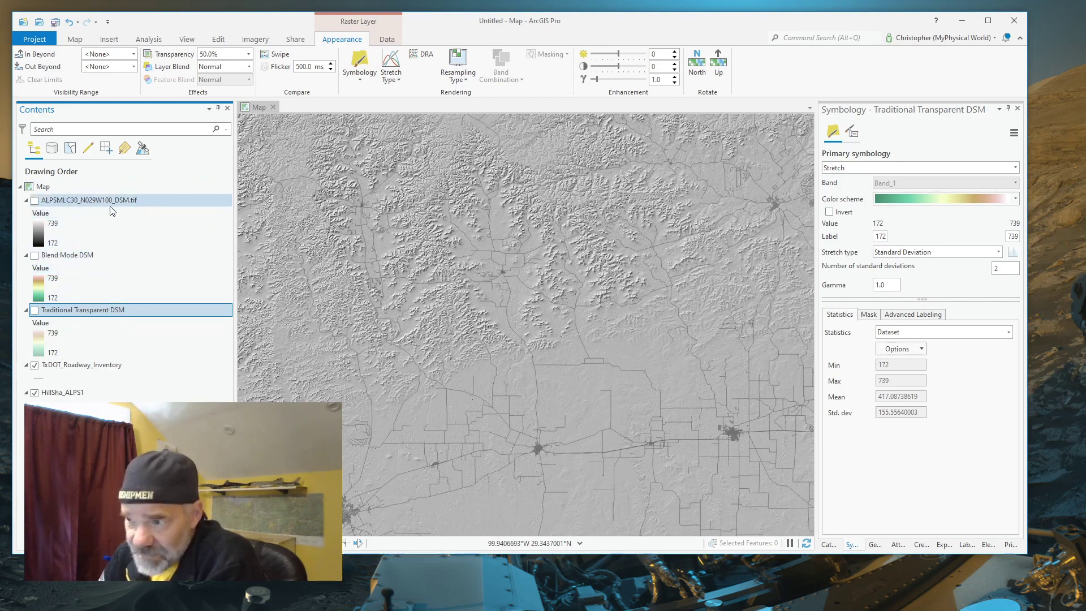
click(35, 255)
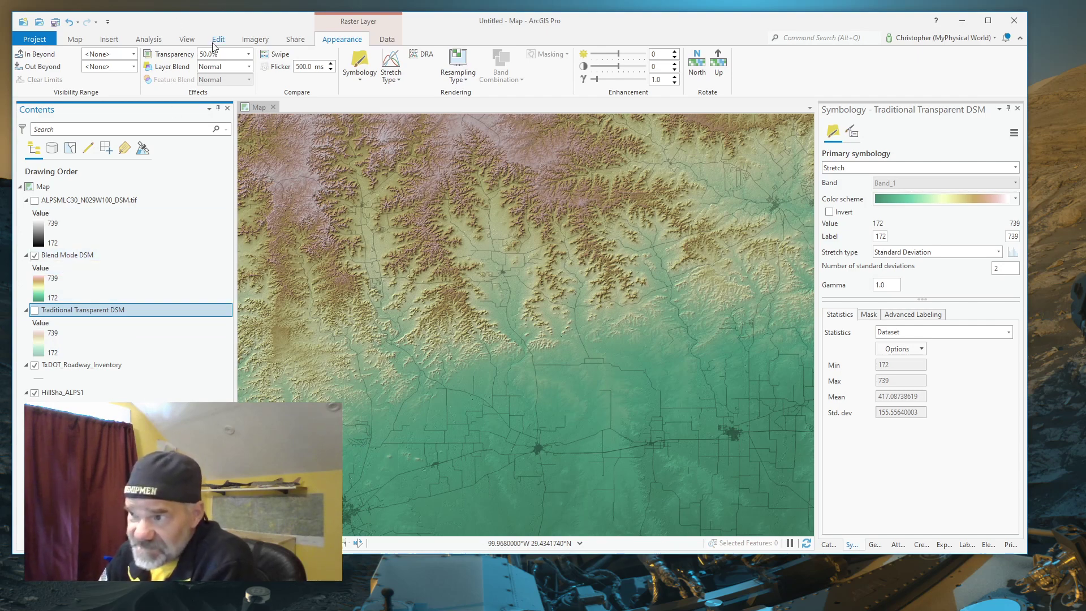
Select Blend Mode DSM and try the Normal and Multiply layer blends
click(60, 258)
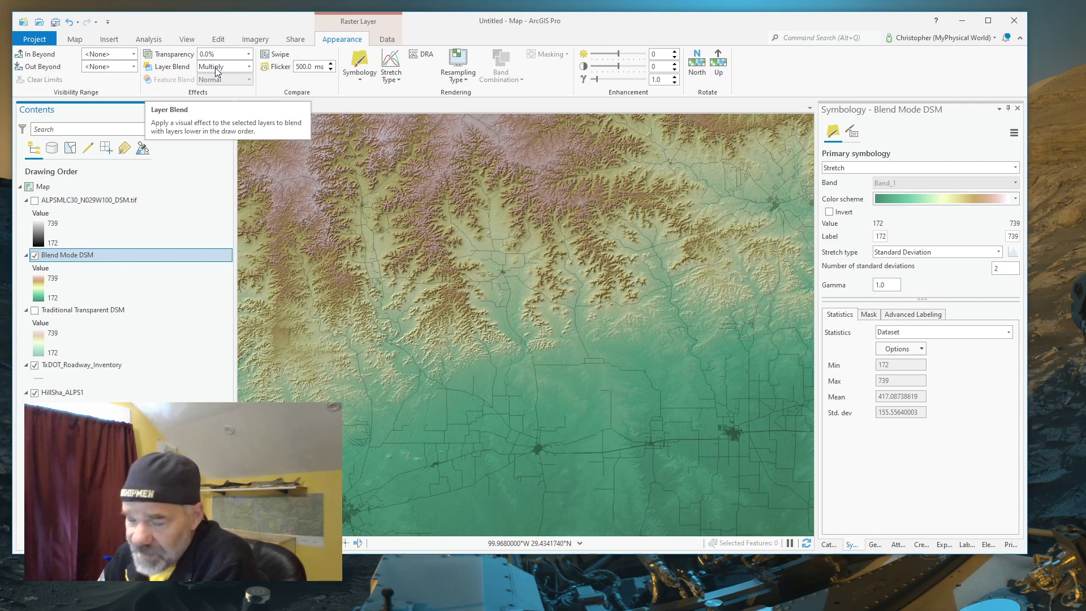
click(248, 67)
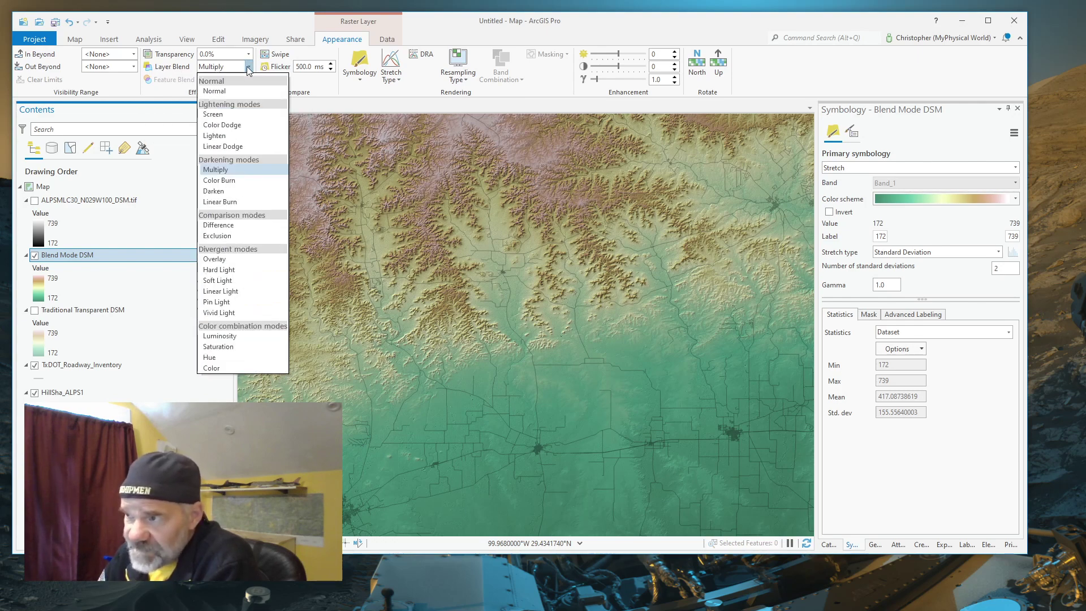
click(215, 91)
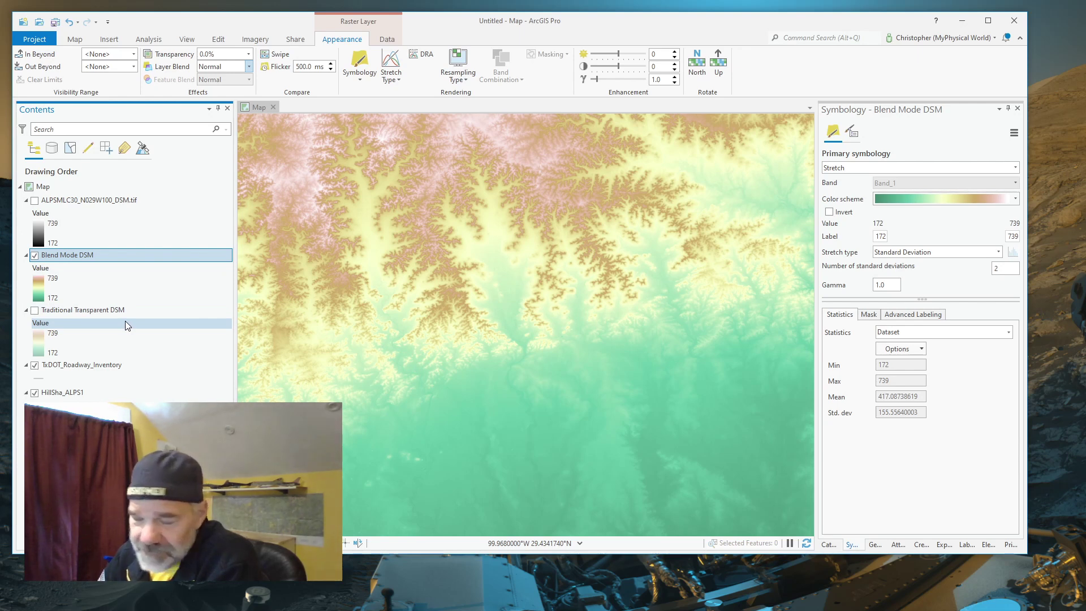
click(248, 67)
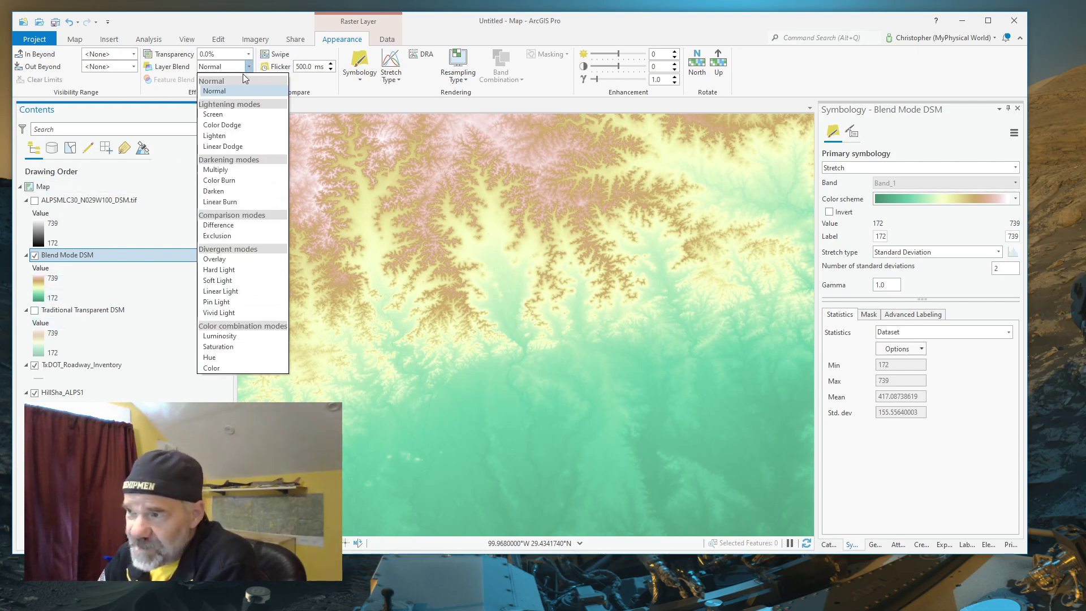
click(221, 170)
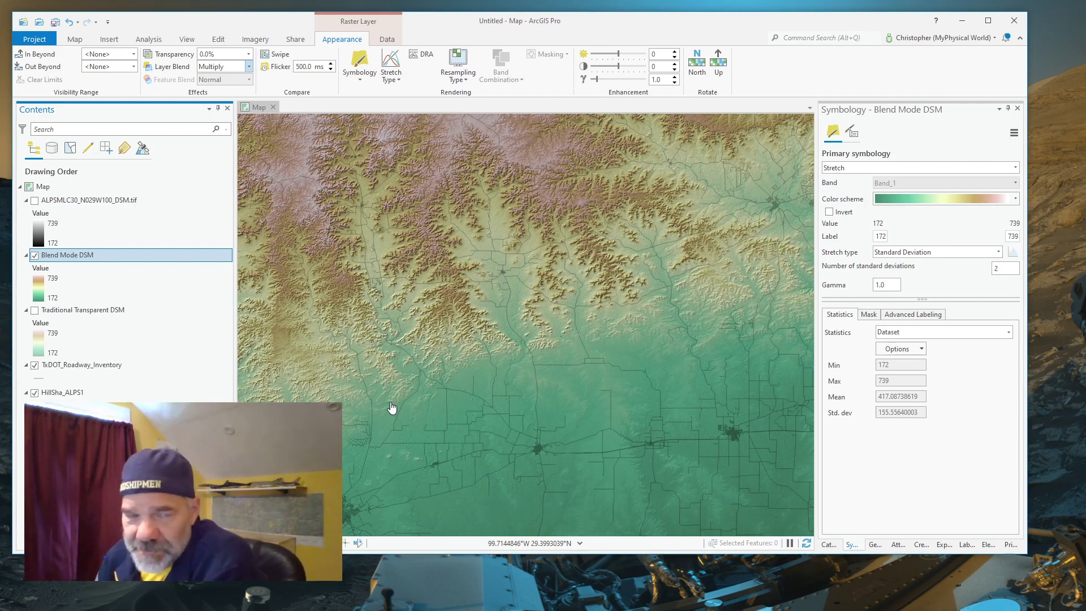
Preview Hue, Screen and Color Dodge blends, then settle on Lighten
click(249, 67)
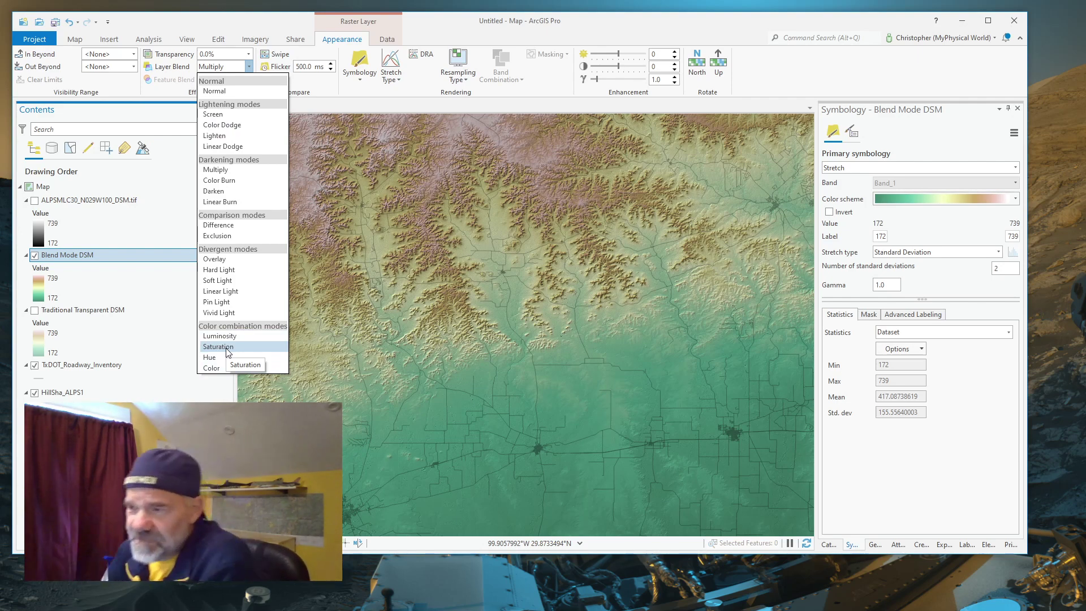
click(214, 355)
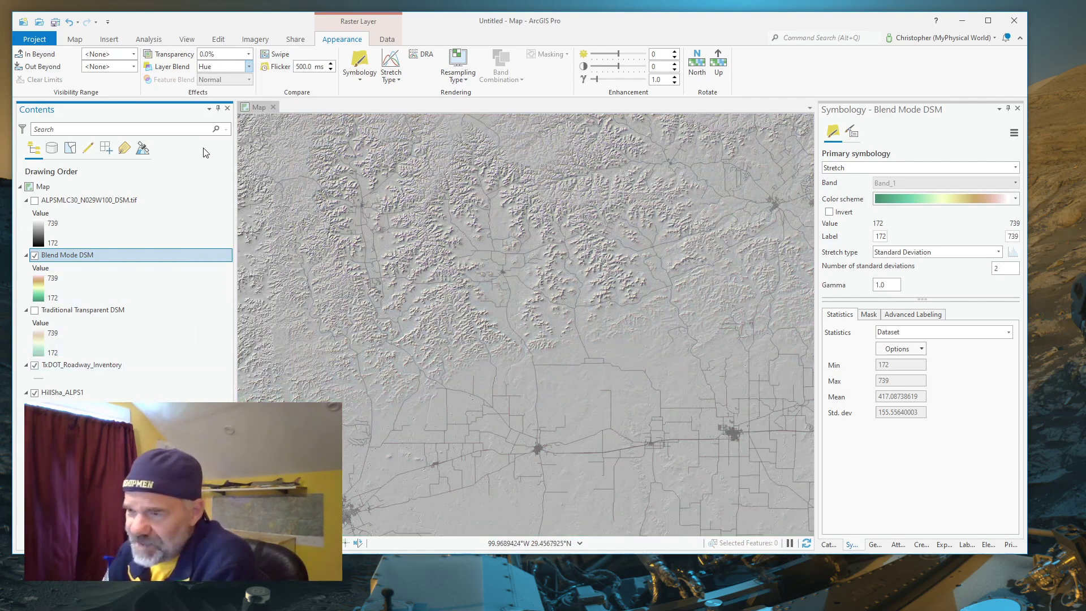
click(248, 66)
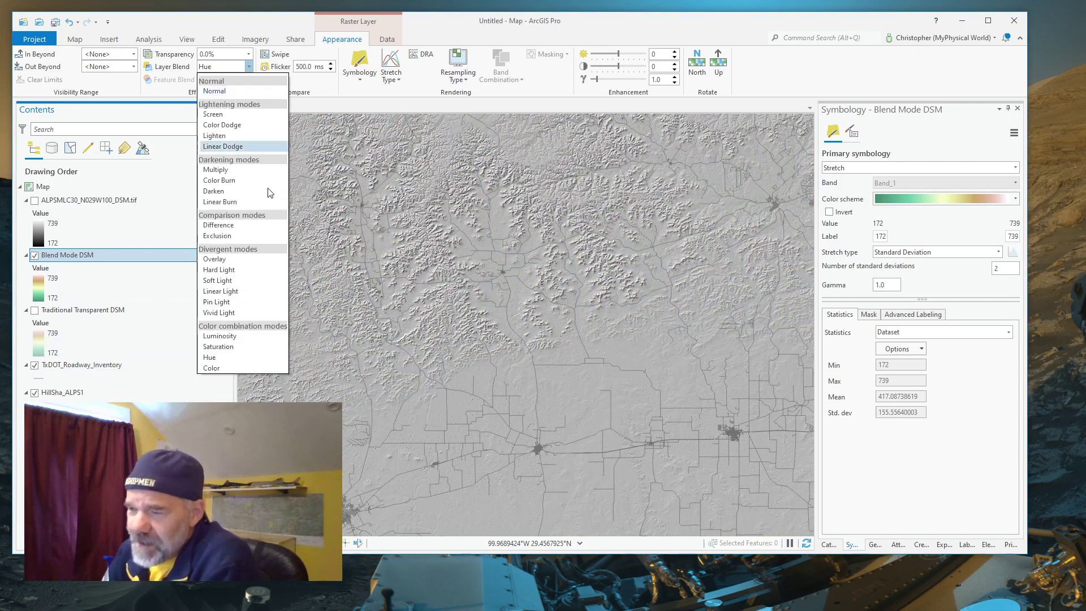
click(222, 114)
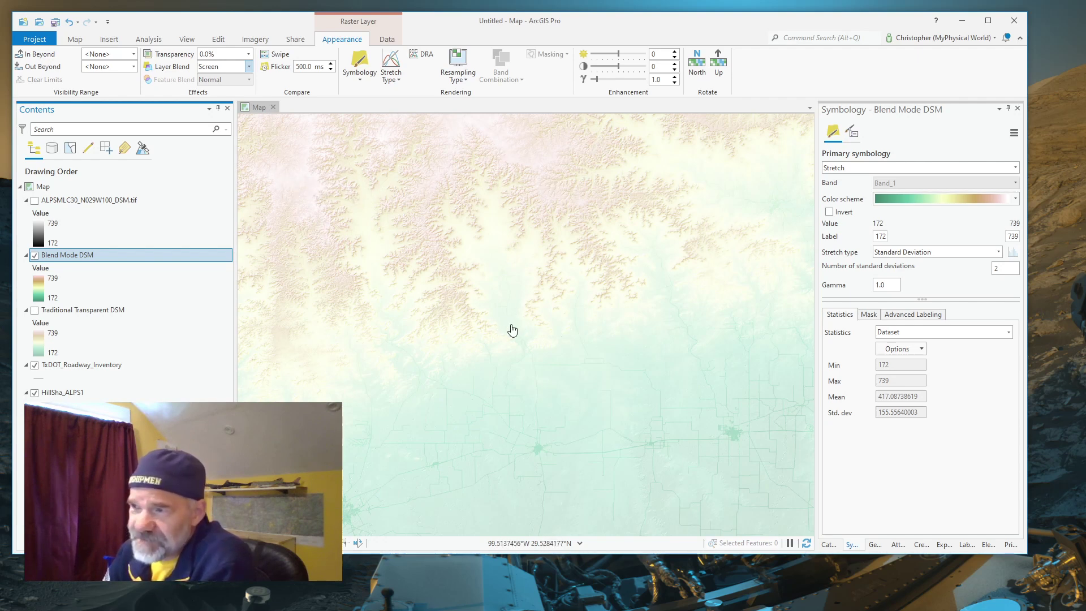
click(248, 66)
click(235, 129)
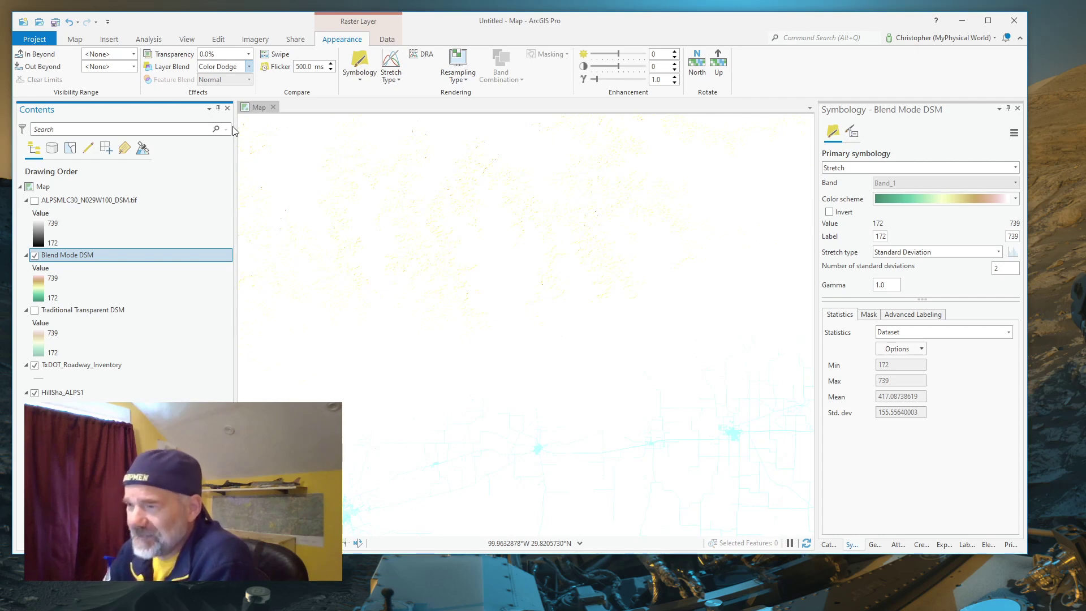
click(248, 66)
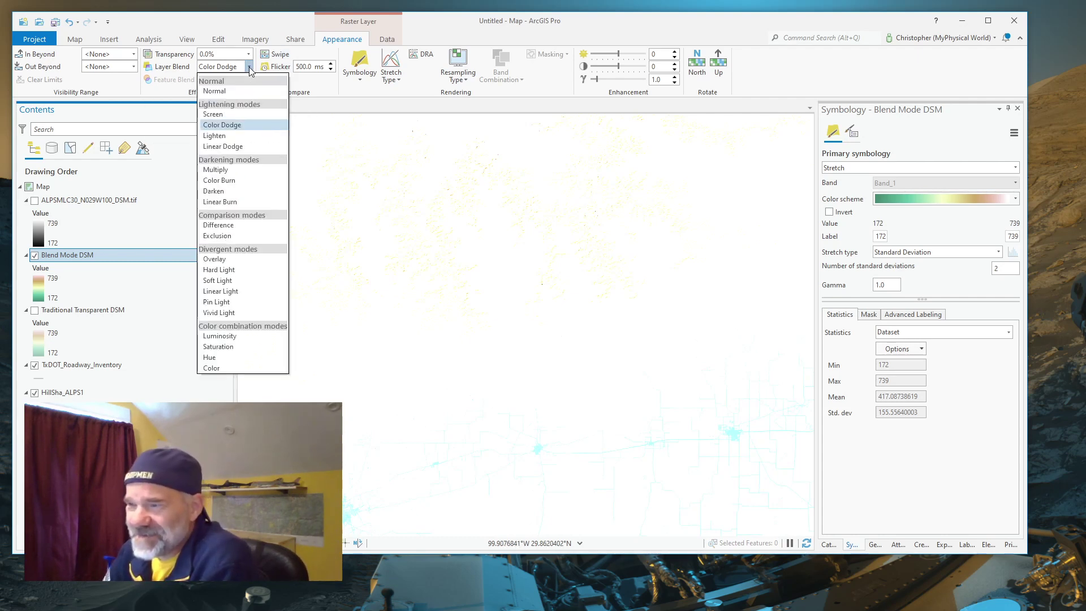
click(214, 136)
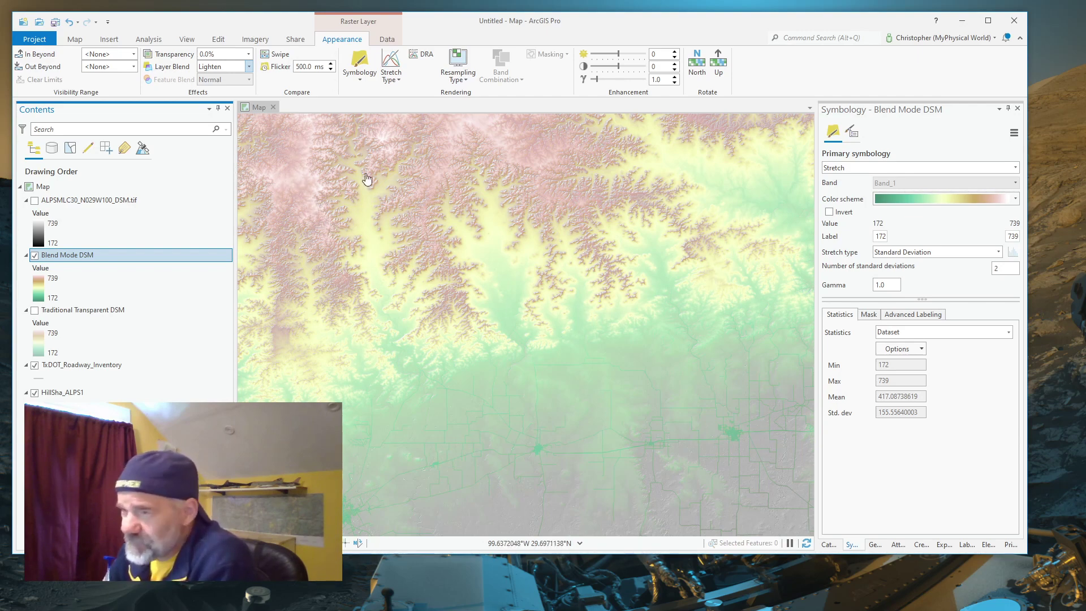
Preview Linear Dodge, then return Blend Mode DSM to the Multiply blend
click(249, 67)
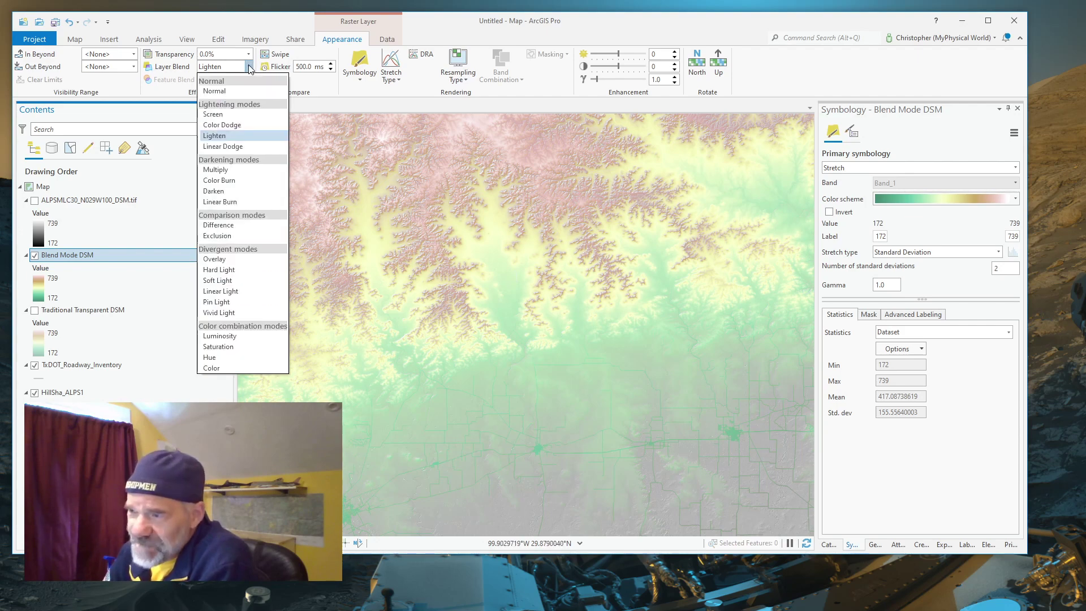
click(217, 147)
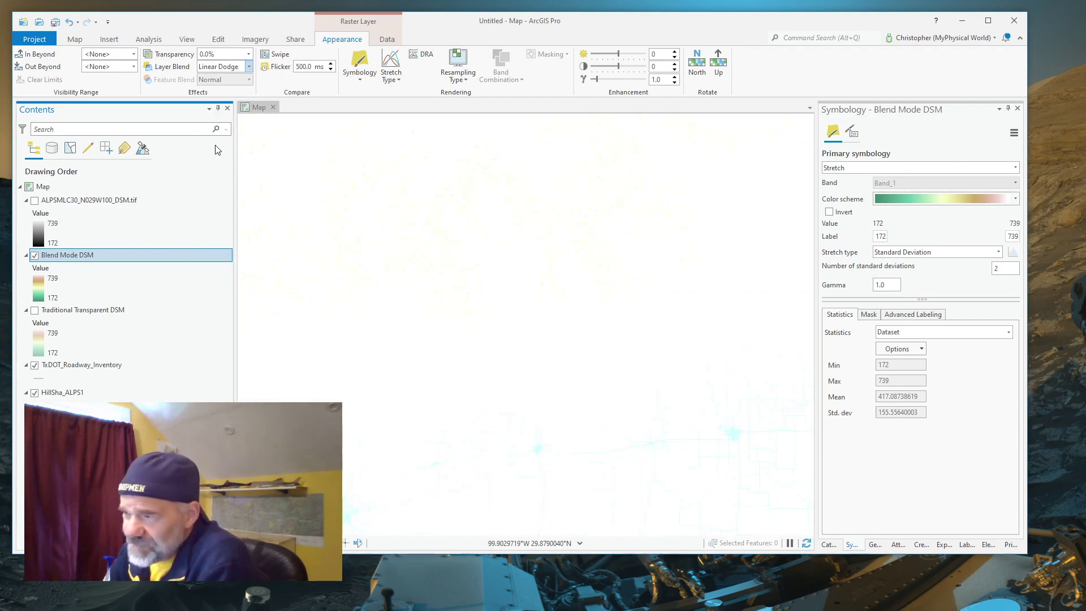
click(249, 66)
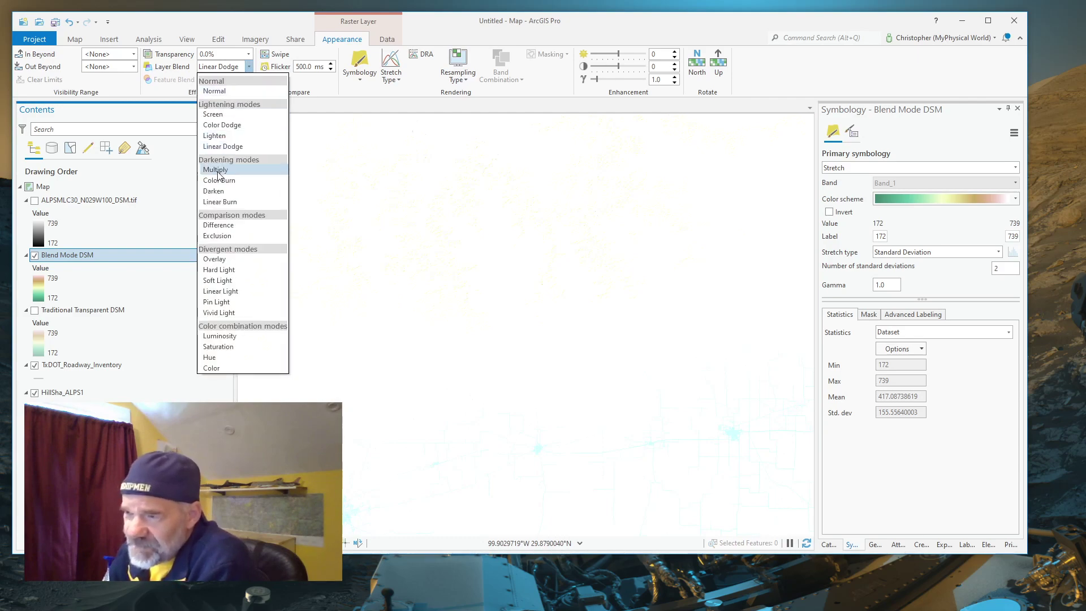
click(215, 169)
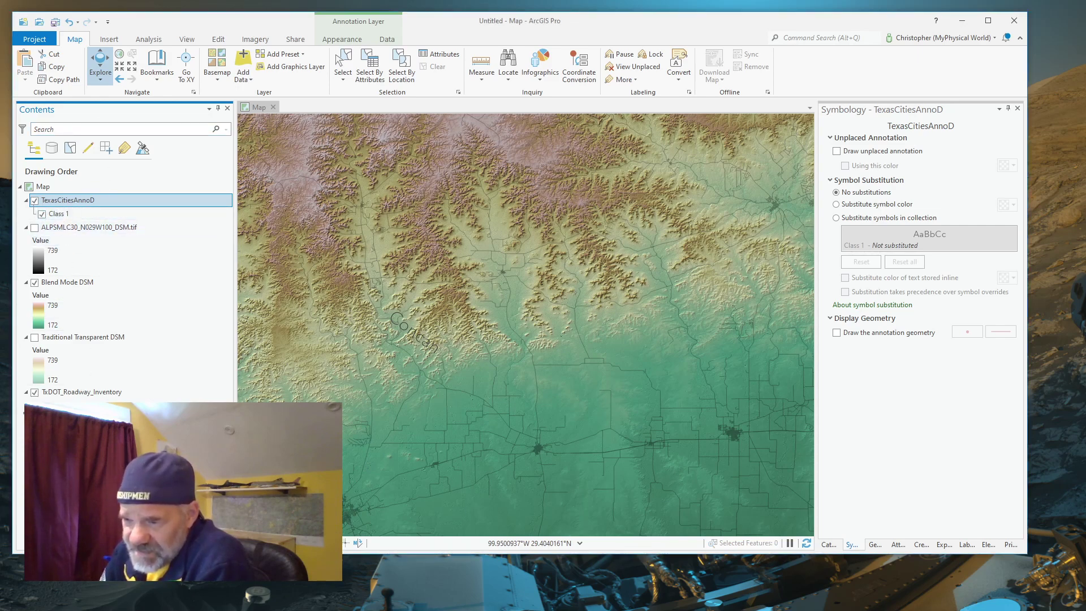
Drag TexasCitiesAnnoD below TxDOT_Roadway_Inventory in Contents
drag(68, 199, 67, 397)
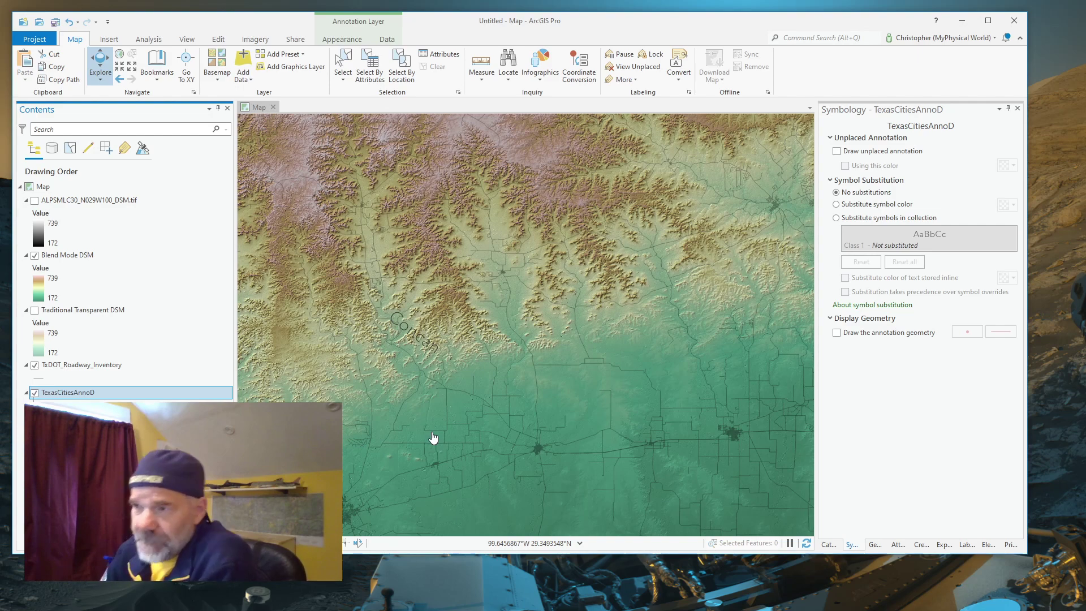
Select Blend Mode DSM, preview Color Burn, then apply the Darken layer blend
click(77, 257)
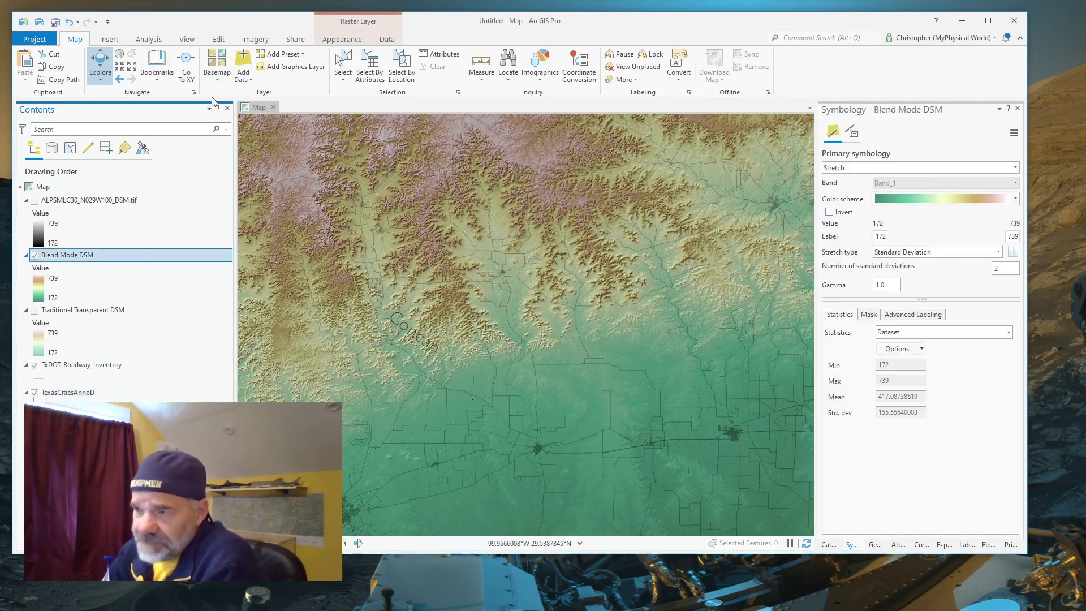
click(339, 39)
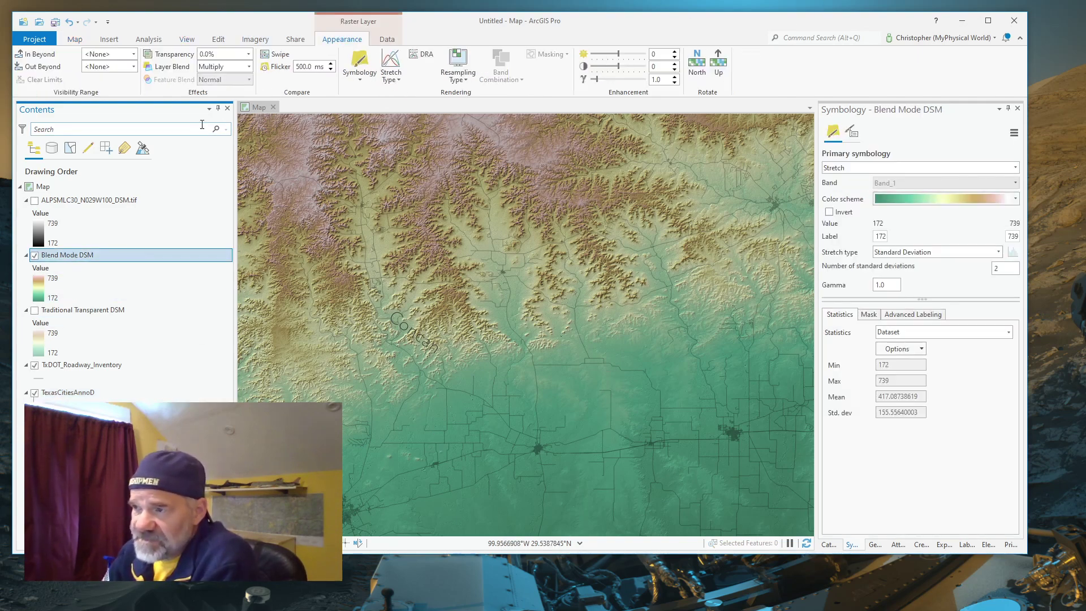
click(249, 67)
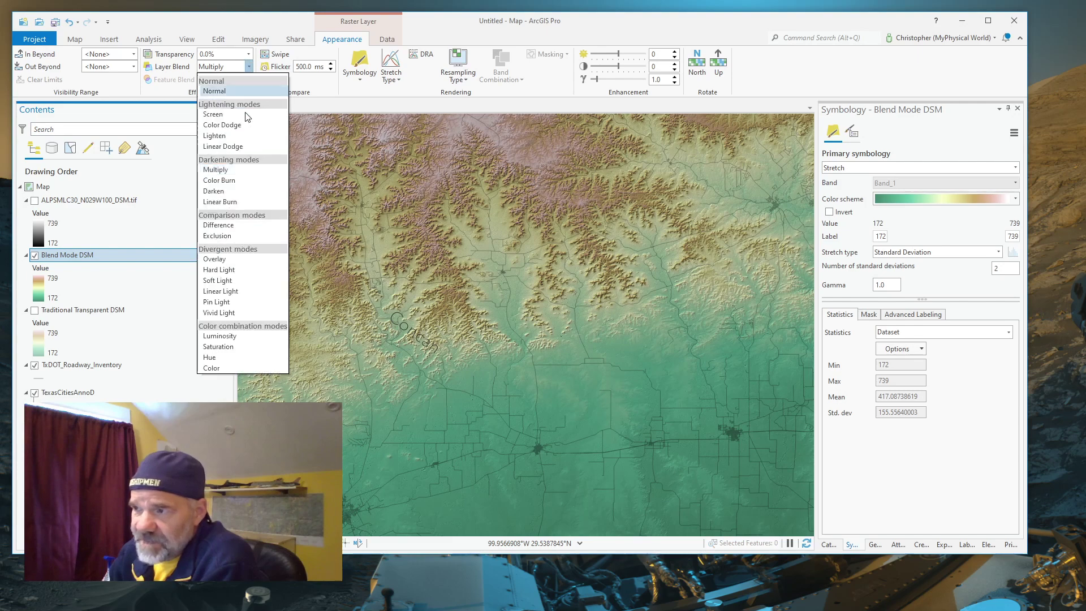
click(232, 179)
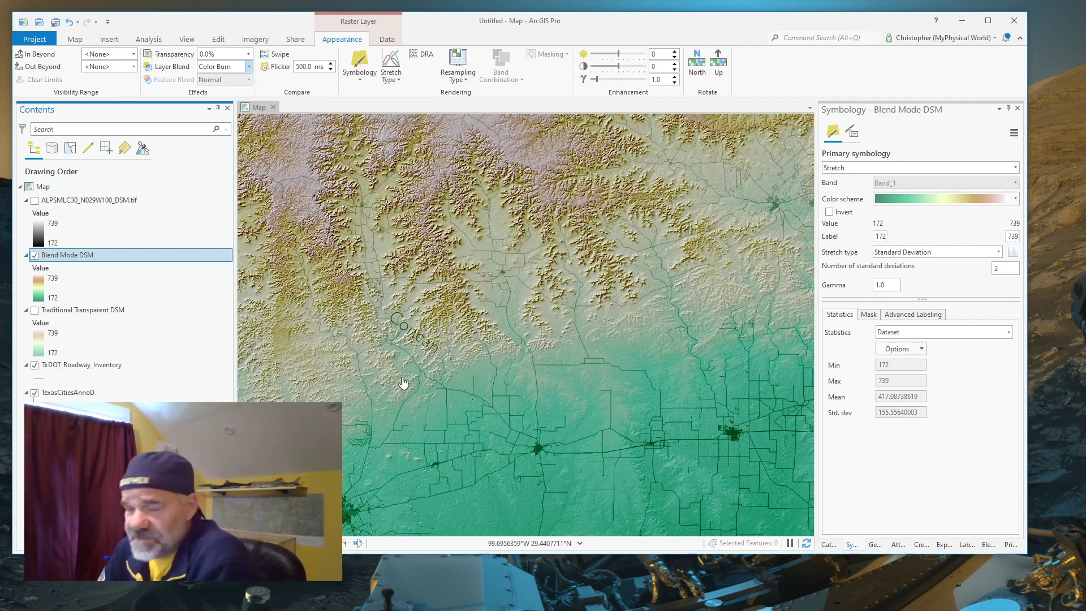
click(249, 67)
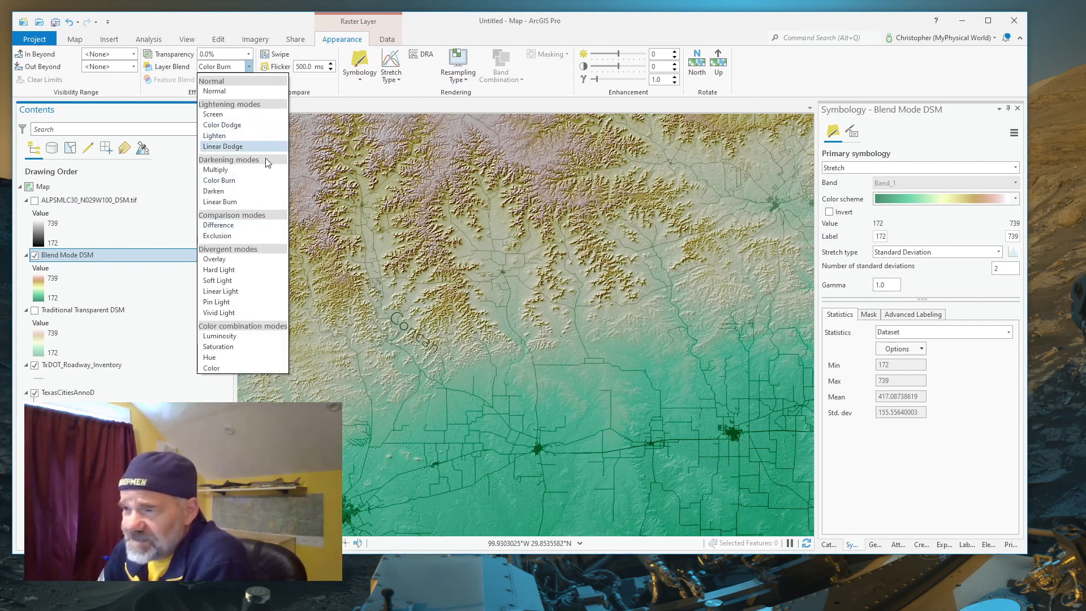
click(213, 190)
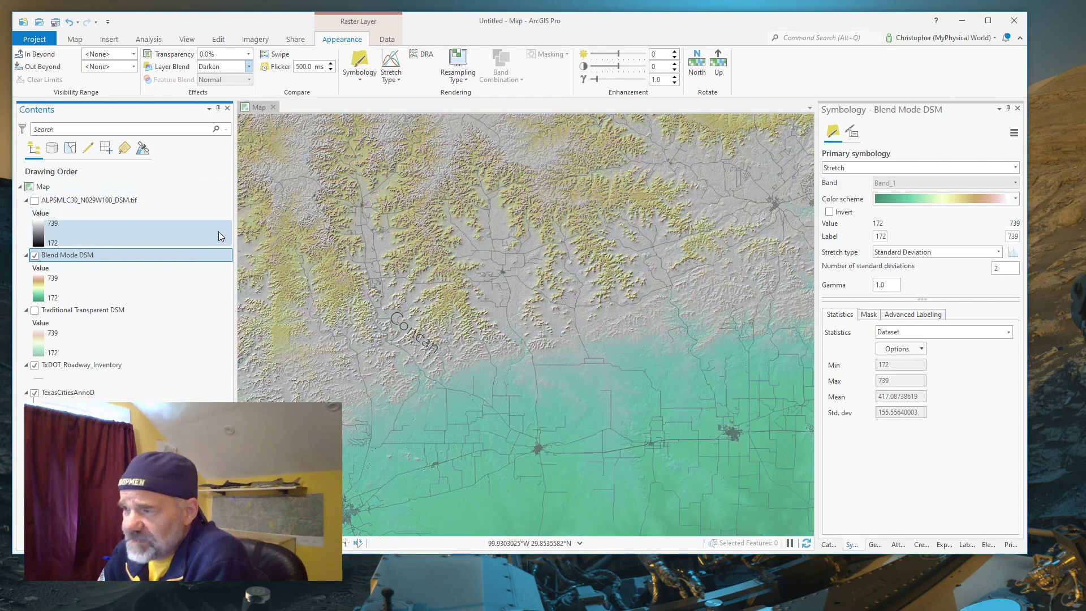
click(249, 67)
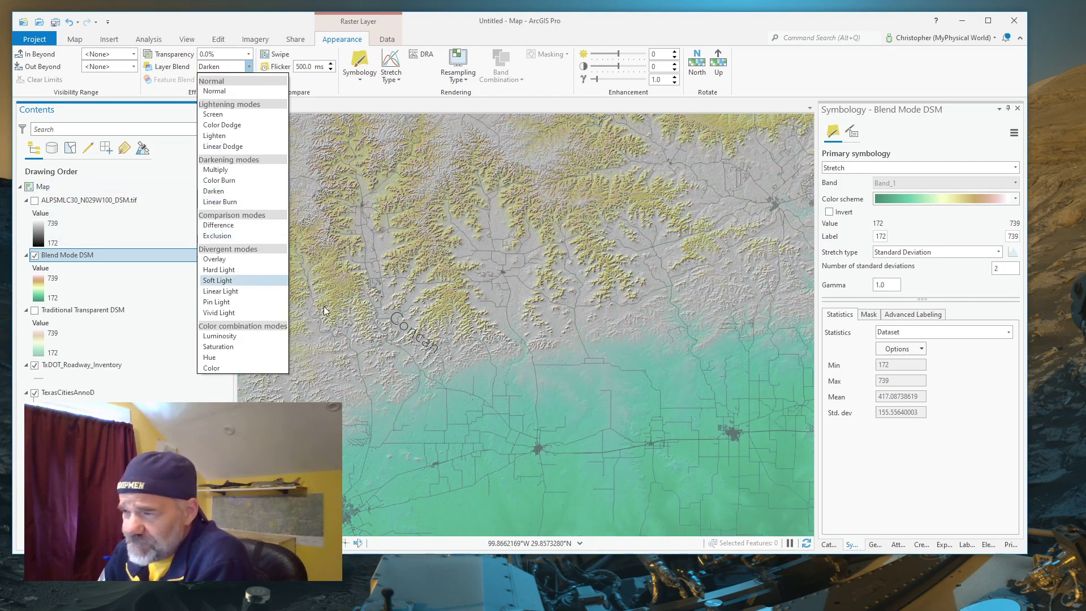
click(367, 102)
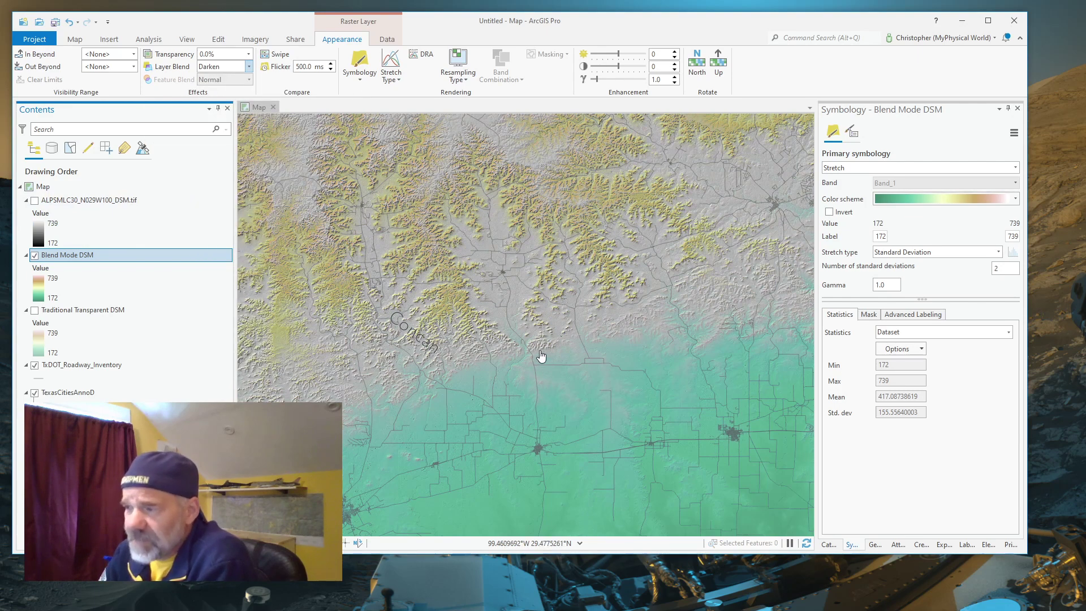